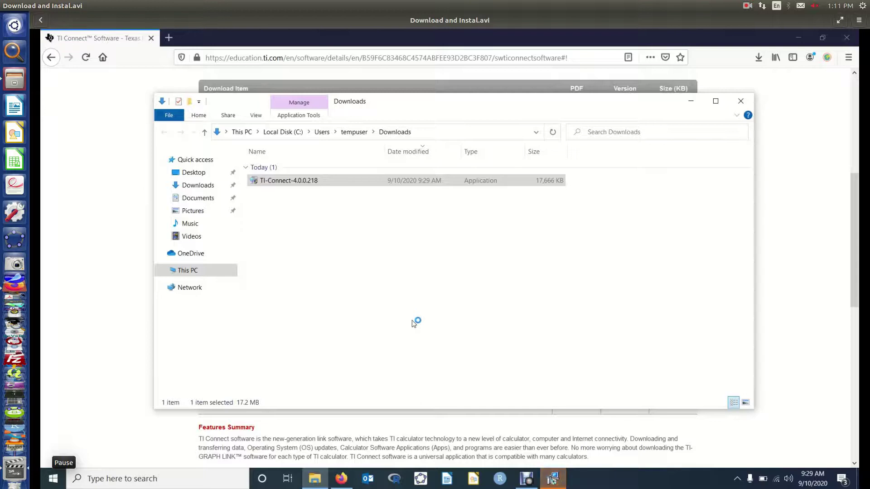
- Accept the license and install TI Connect into the default TI Education folder
left_click(552, 477)
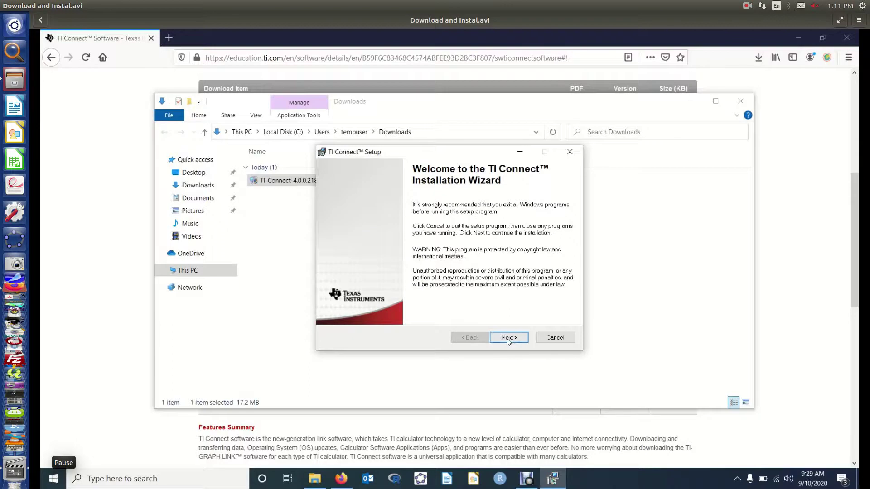
left_click(508, 339)
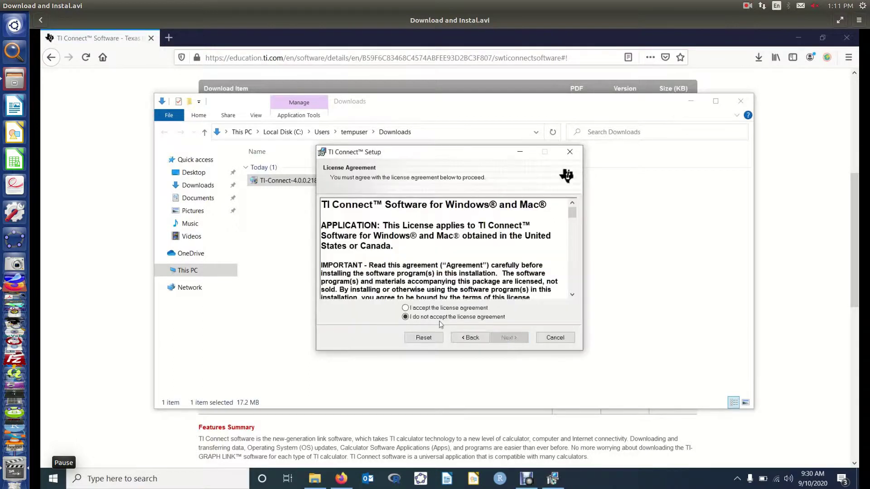
left_click(426, 309)
left_click(503, 338)
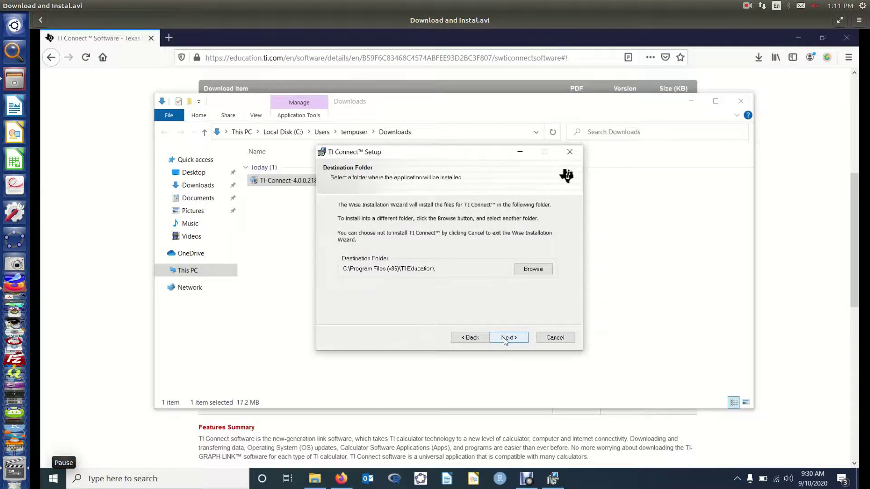
left_click(504, 338)
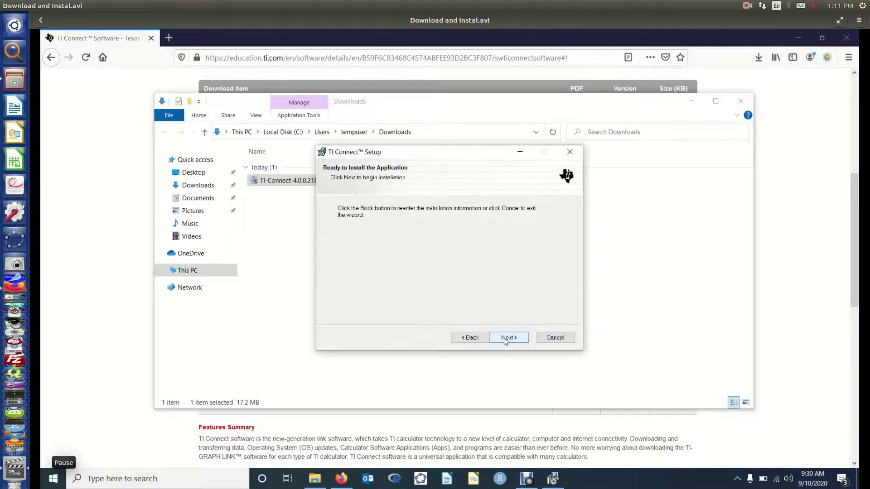
left_click(504, 338)
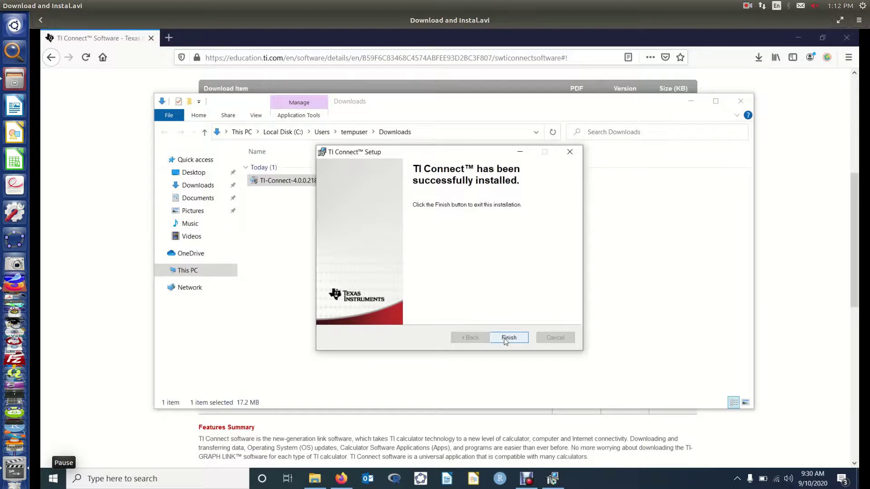
- Finish the setup wizard, close Downloads, minimize Firefox and launch TI Connect from the desktop
left_click(504, 340)
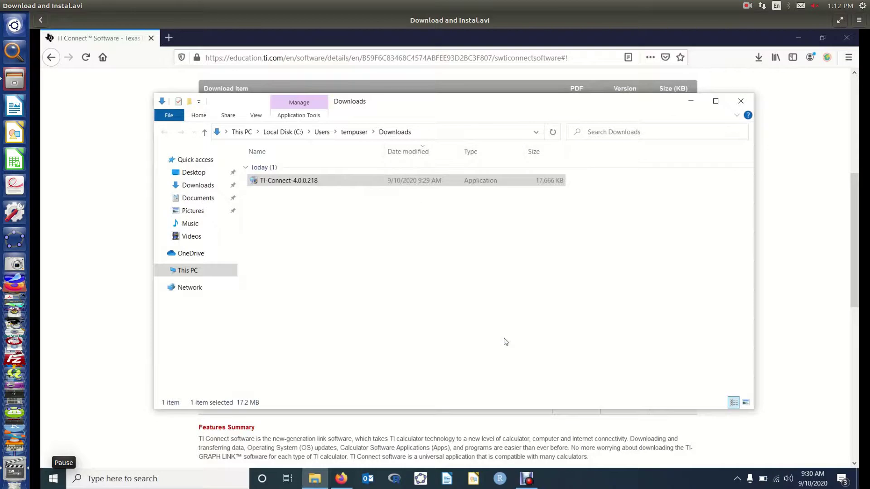
left_click(747, 101)
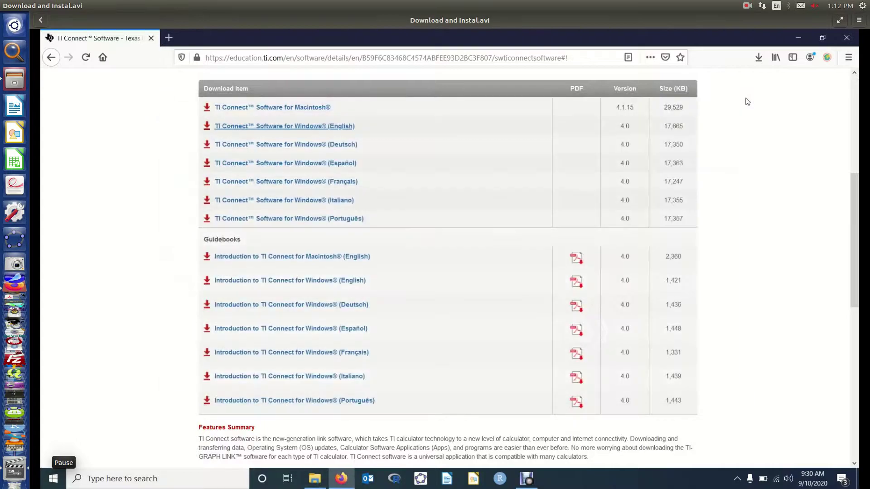
left_click(797, 33)
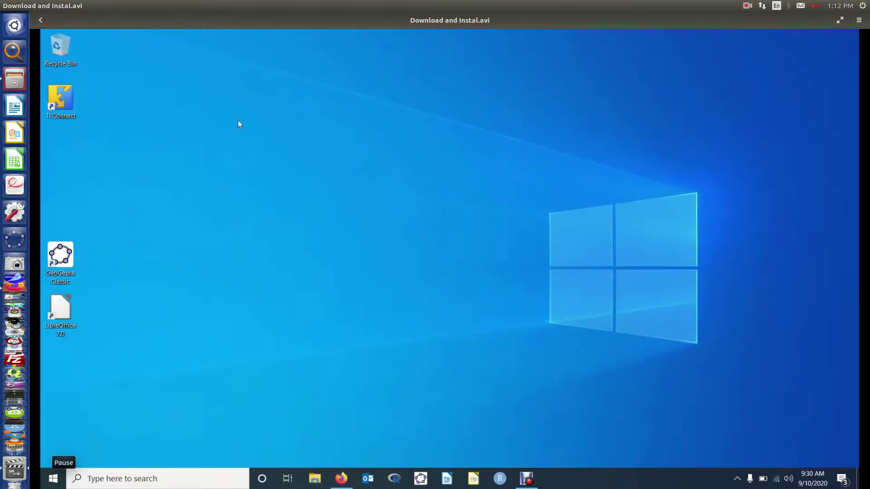
double_click(62, 94)
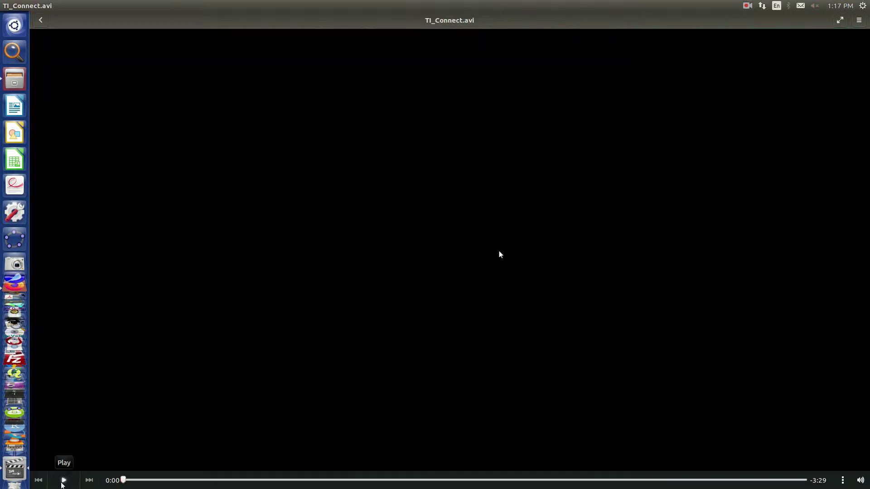
left_click(63, 483)
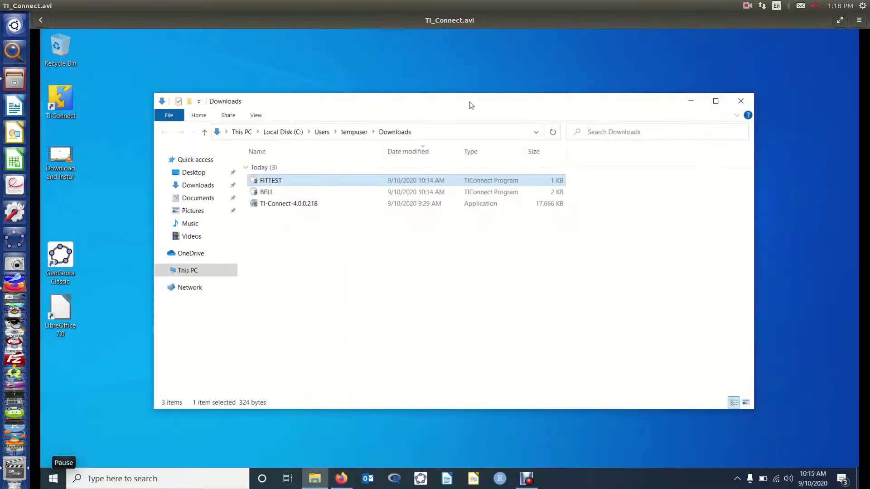
- Drag the FITTEST and BELL files from the Downloads window onto the desktop
left_click_drag(471, 105, 571, 104)
left_click_drag(374, 179, 125, 80)
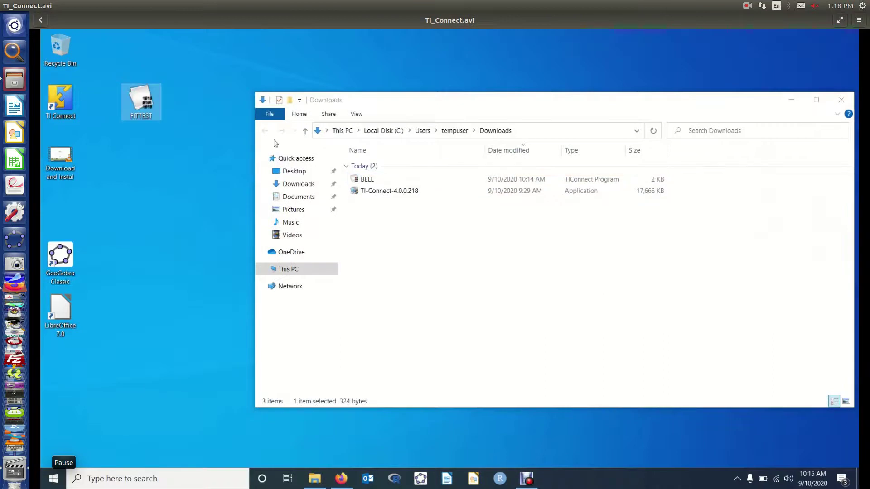
left_click_drag(367, 180, 149, 178)
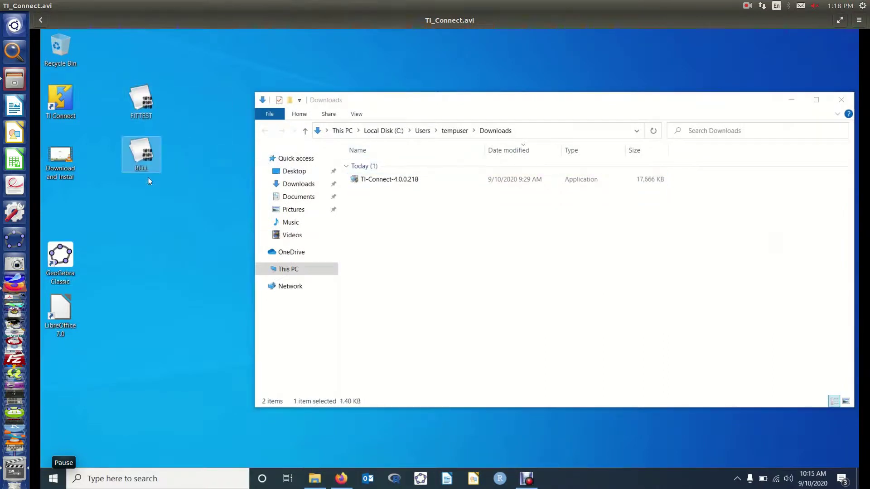
- Launch TI Connect, open Send To TI Device and search for a connected calculator
double_click(65, 96)
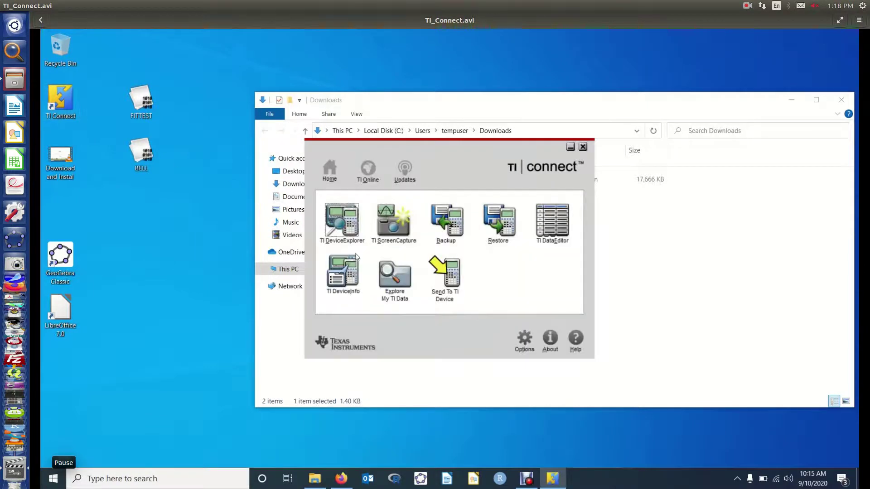
left_click(445, 282)
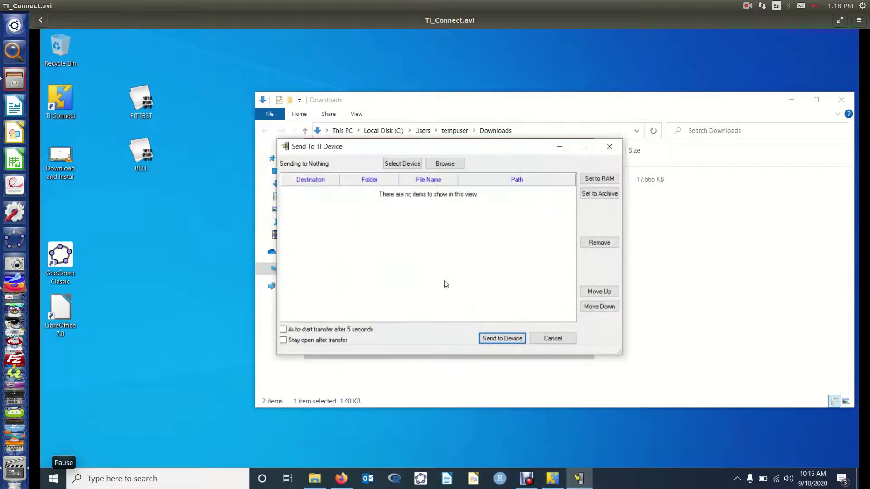
left_click(403, 164)
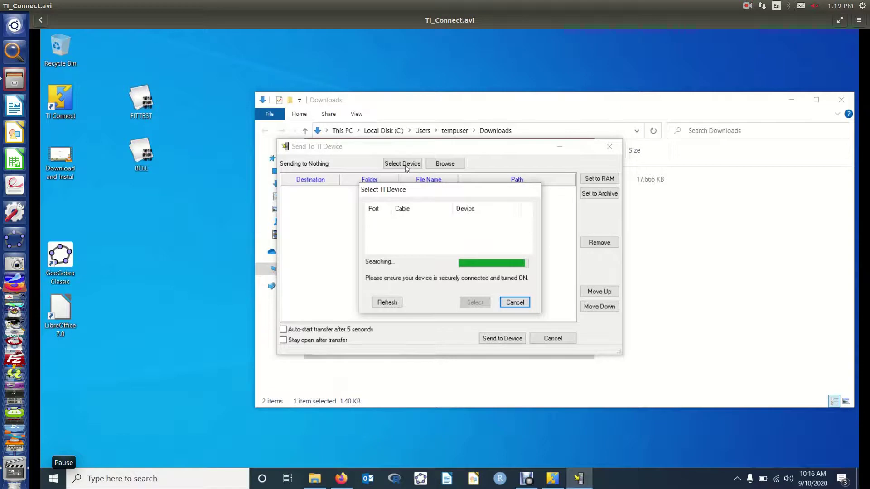
- Target the TI-84 Plus Silver Edition and add BELL.8xp and FITTEST.8xp for sending
left_click(397, 303)
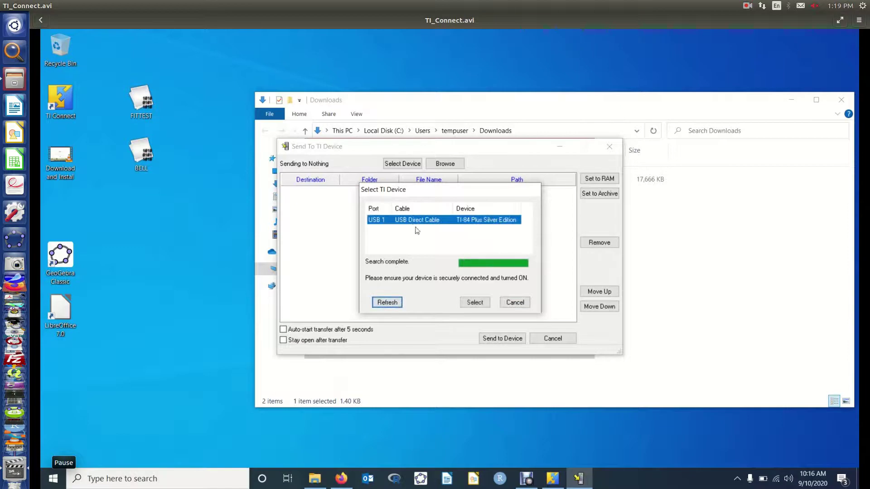
left_click(474, 301)
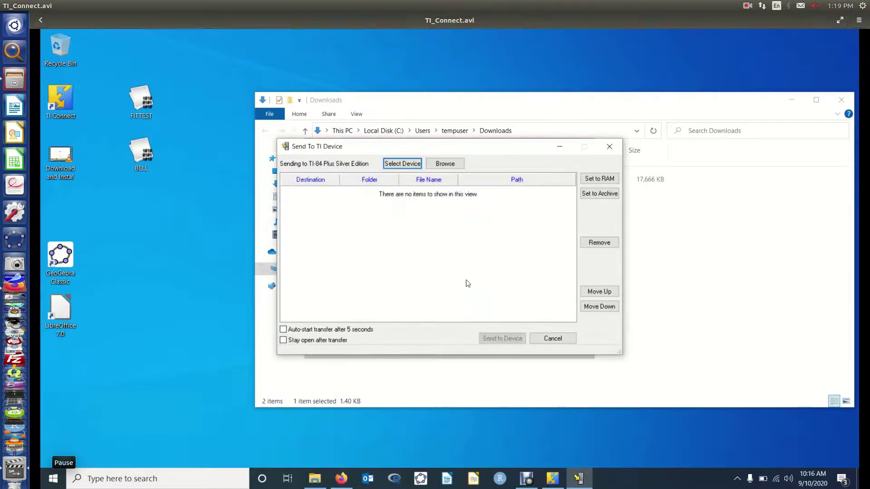
left_click(444, 163)
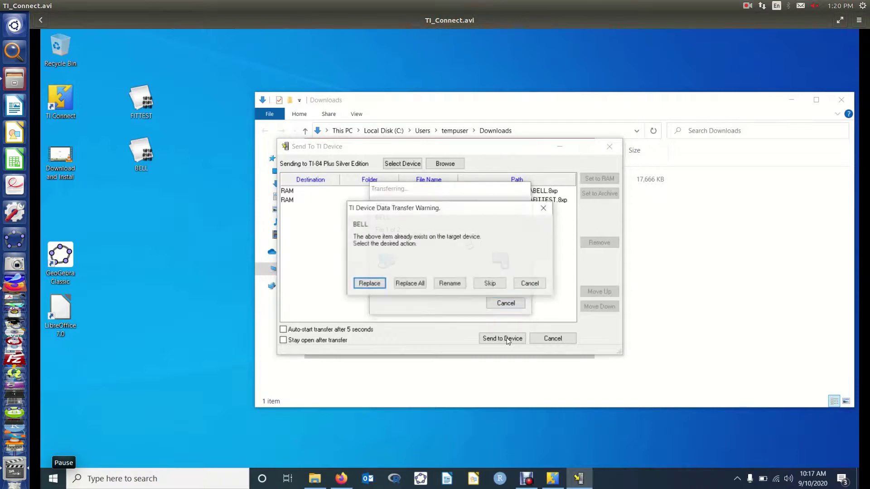
- Replace all existing copies of BELL and FITTEST on the calculator
left_click(410, 283)
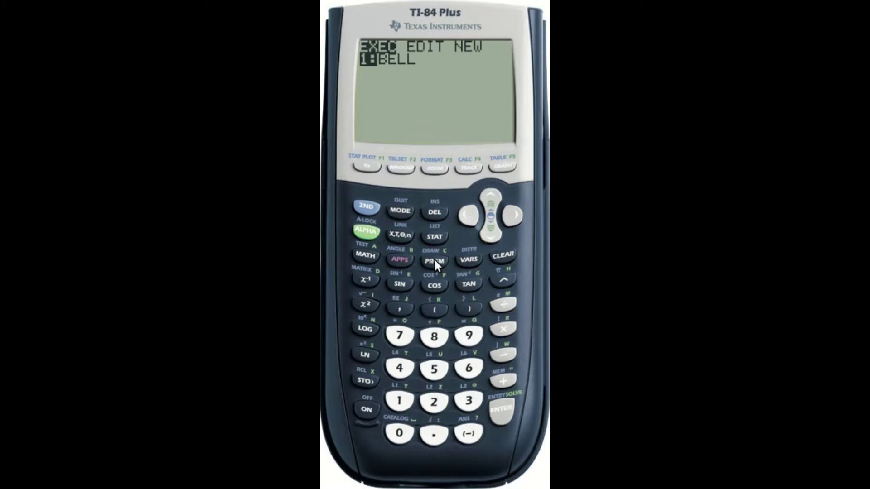
- Paste BELL onto the calculator home screen and run it
left_click(502, 408)
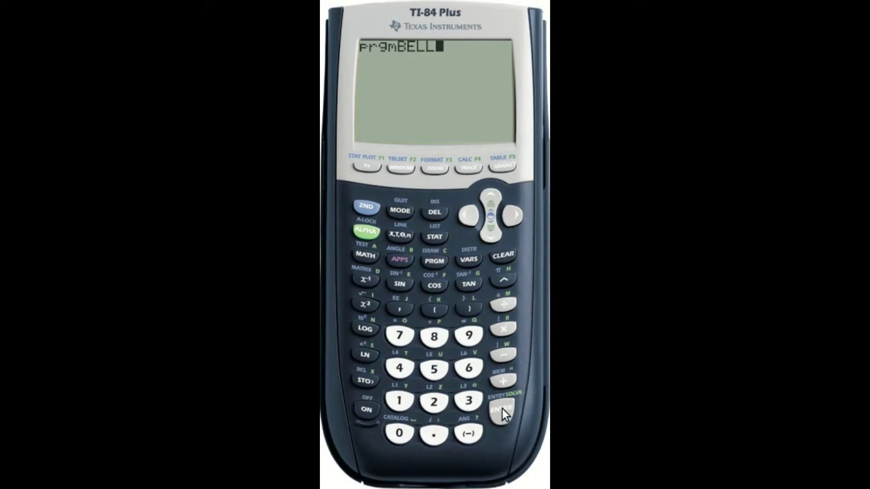
left_click(501, 409)
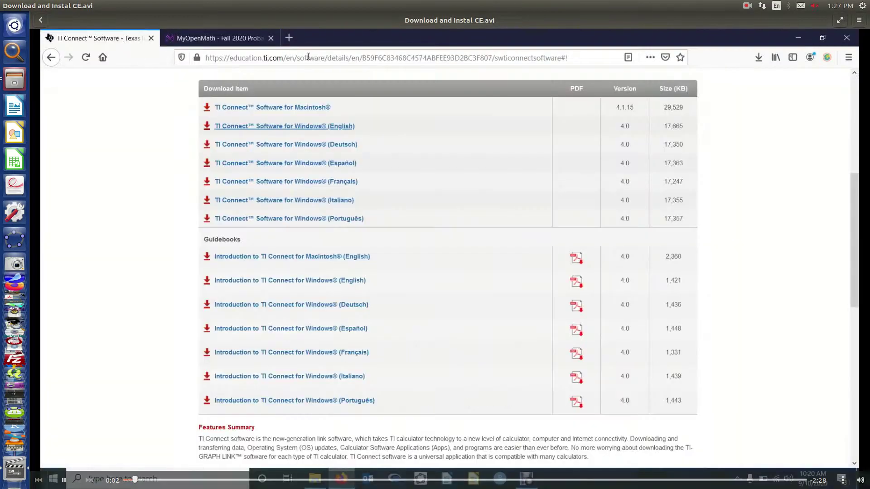
- Go to the TI Connect CE for Windows page and save the EXE installer
scroll(840, 90, "up", 10)
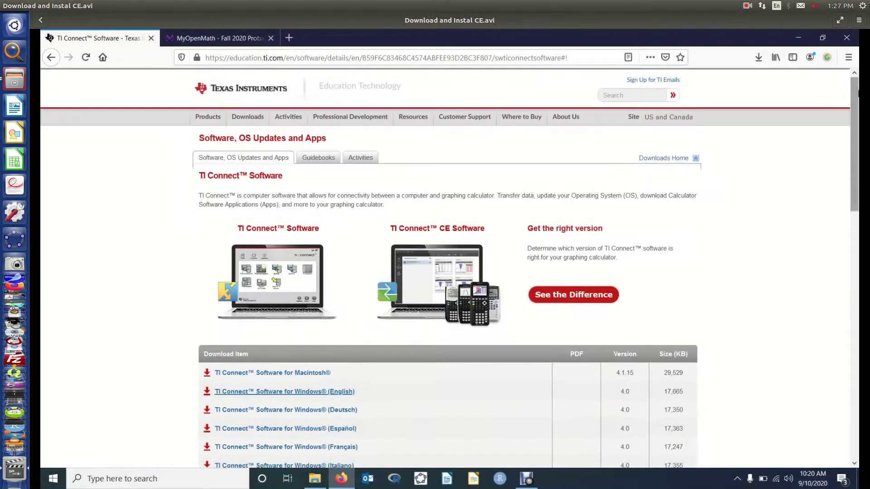
left_click(579, 295)
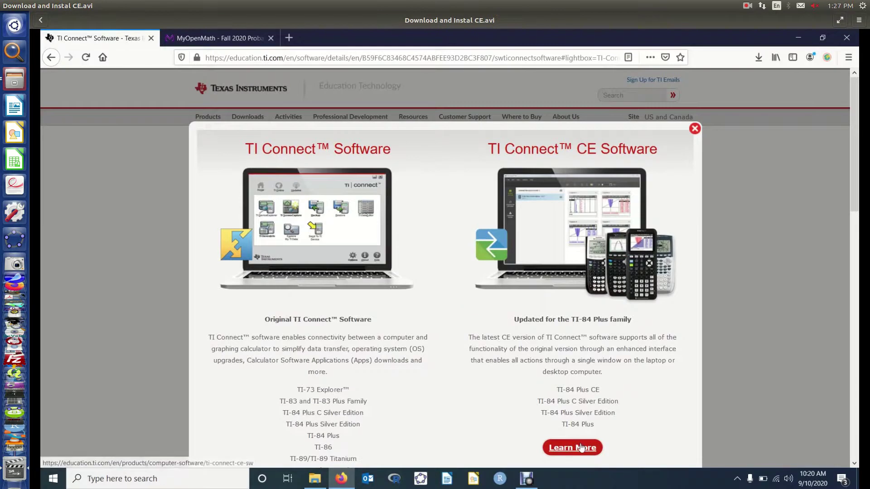
left_click(581, 447)
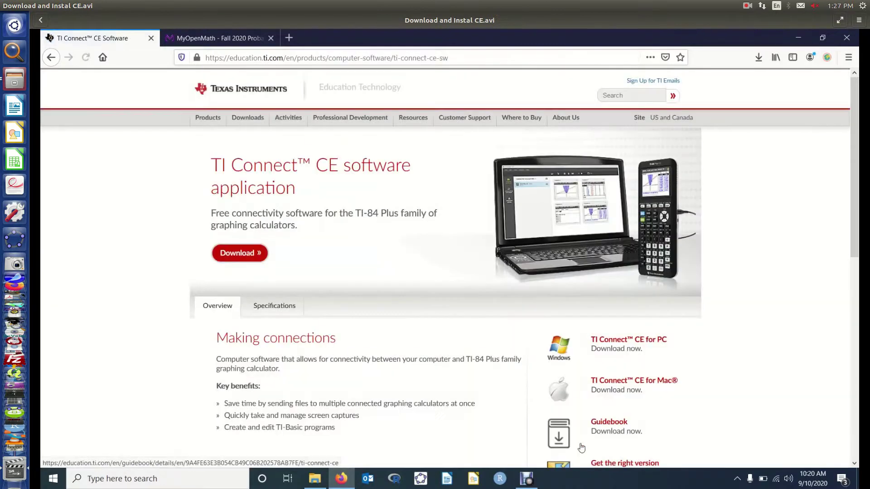
left_click(614, 343)
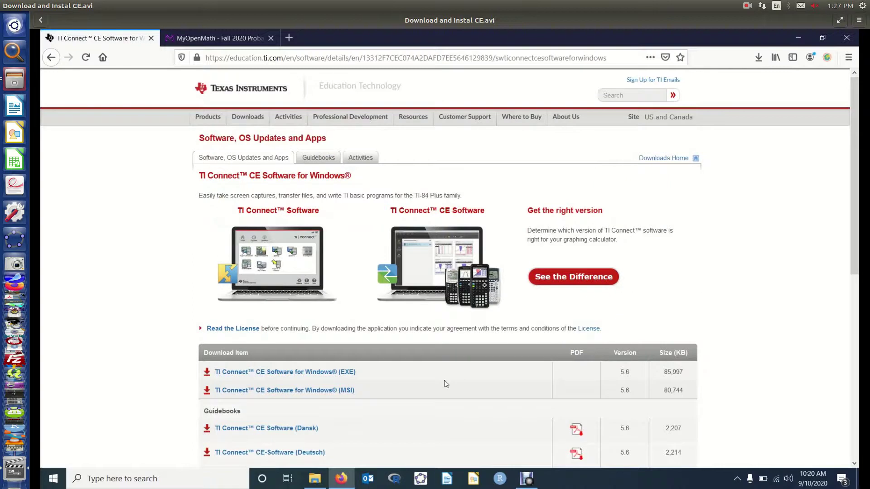
left_click(318, 376)
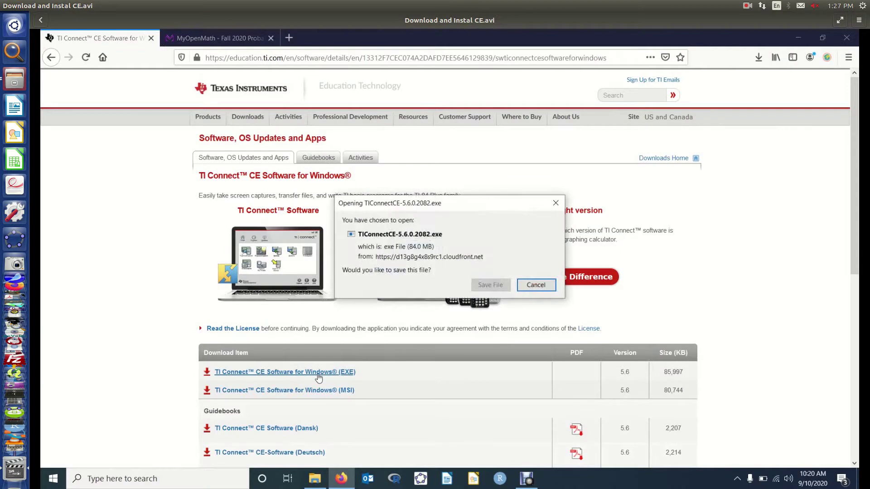
left_click(490, 284)
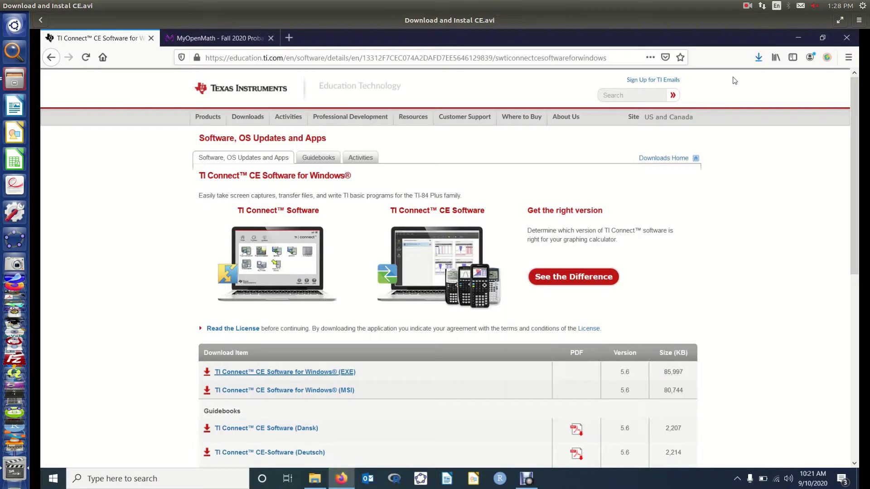
- Show the downloaded installer in its folder and run TIConnectCE-5.6.0.2082
left_click(758, 58)
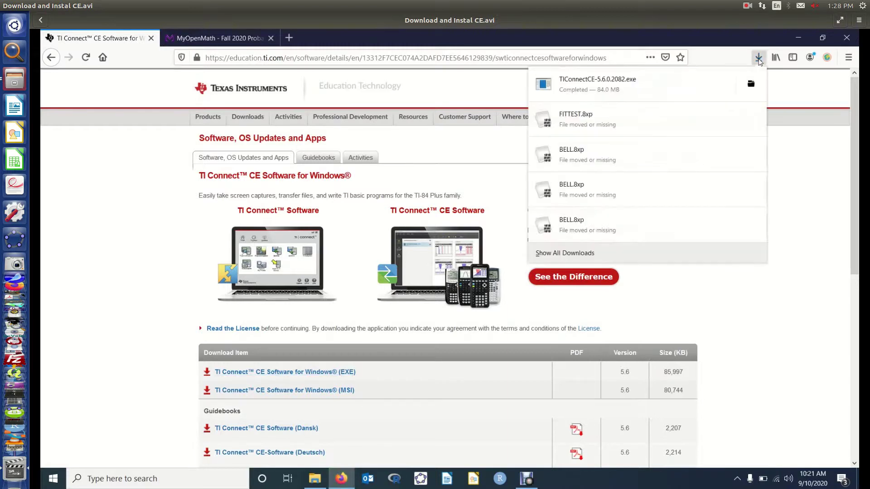
left_click(750, 83)
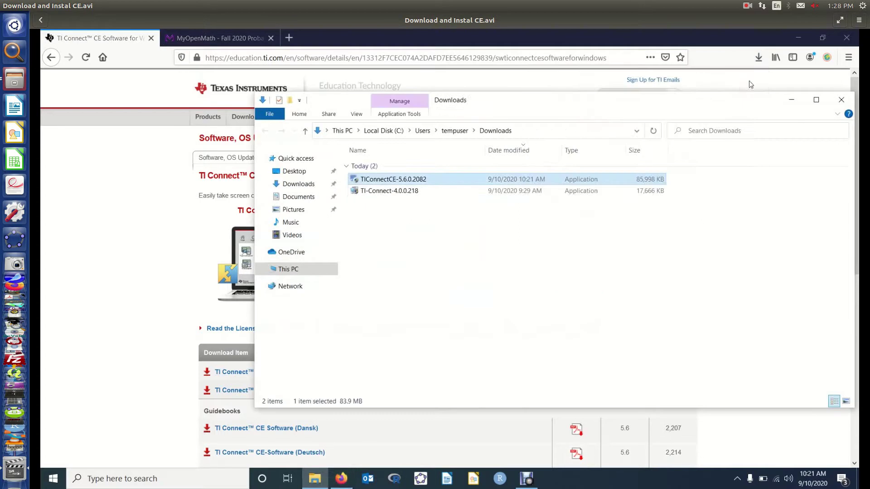
double_click(437, 183)
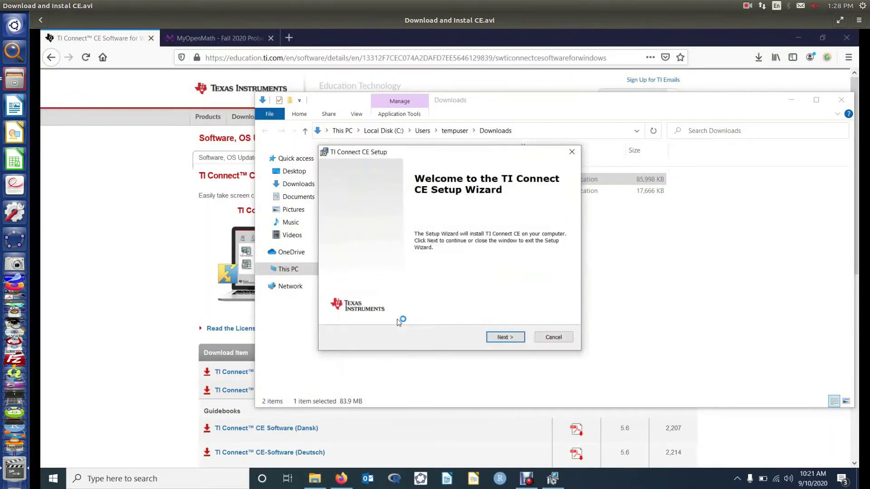
- Install TI Connect CE to the default folder, approving the Texas Instruments driver, and finish
left_click(504, 337)
left_click(504, 337)
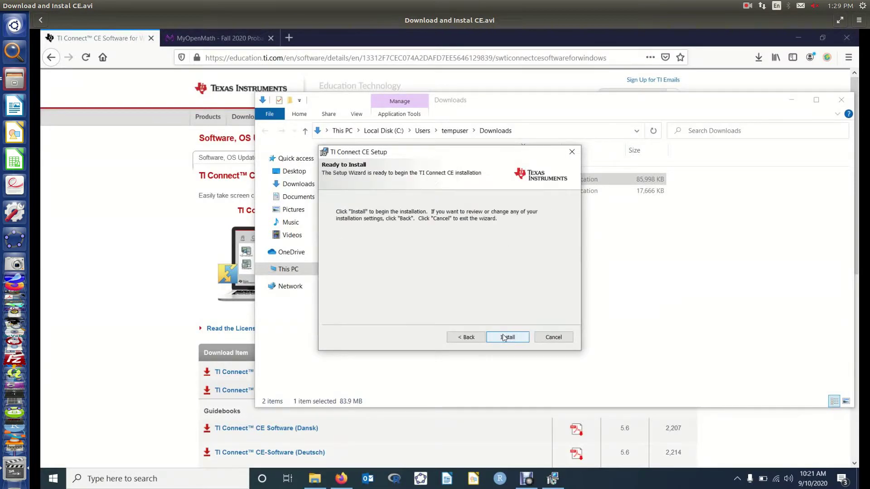
left_click(504, 338)
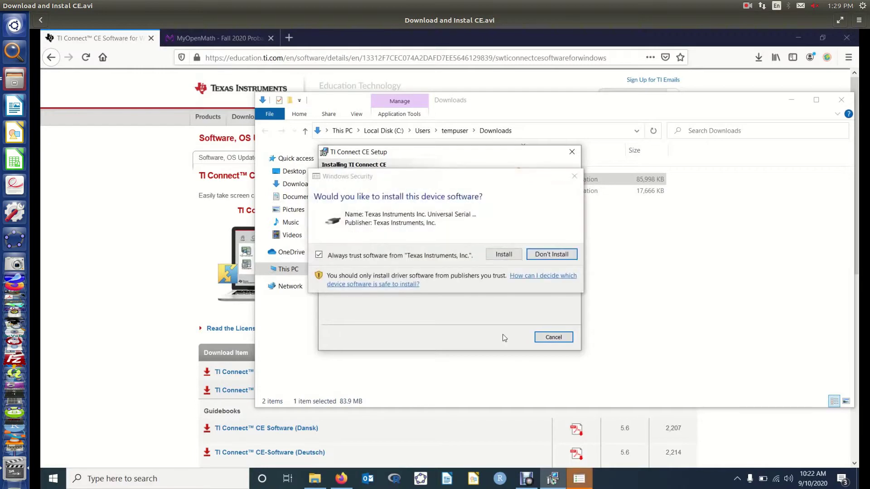
left_click(512, 255)
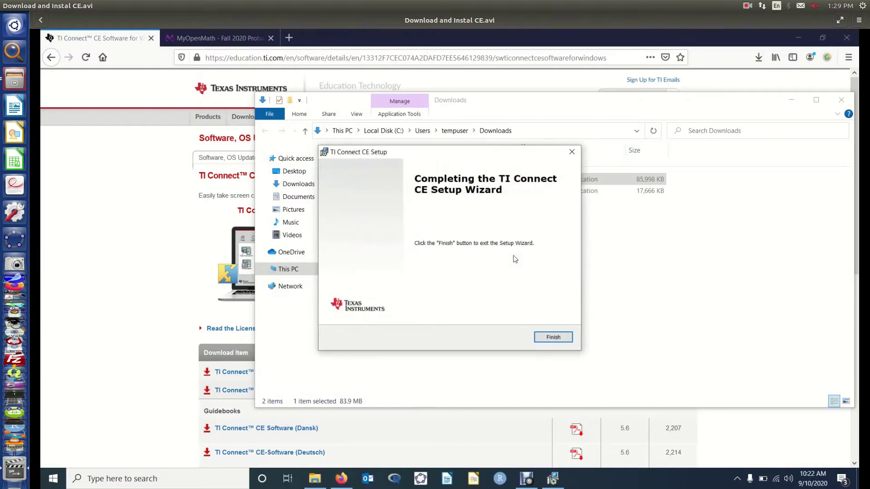
left_click(554, 338)
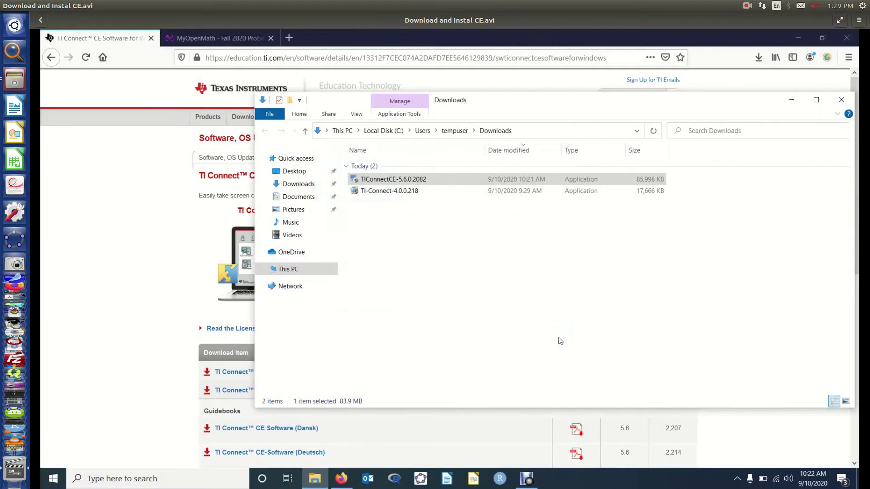
- Close the Downloads window, minimize Firefox and launch TI Connect CE from the desktop
left_click(841, 101)
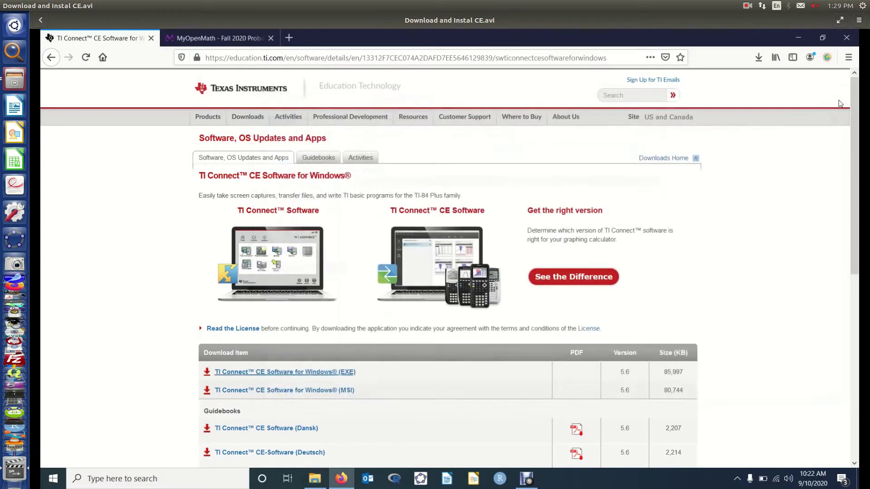
left_click(793, 37)
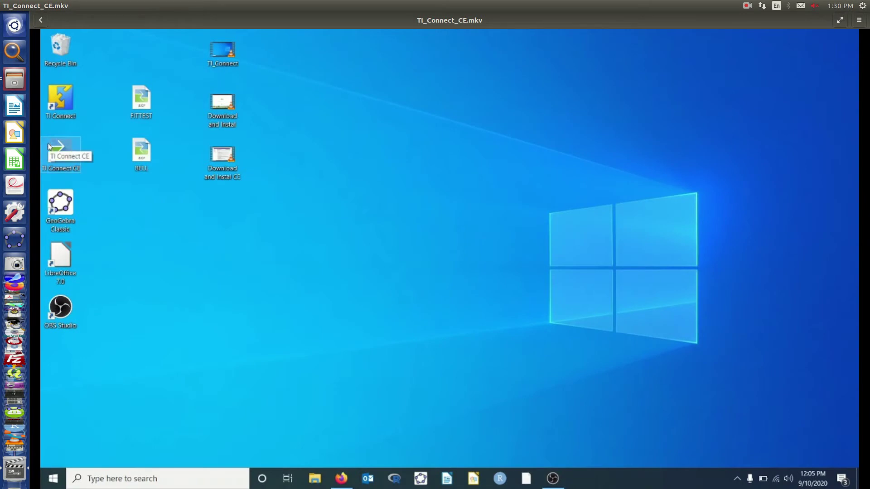
double_click(50, 146)
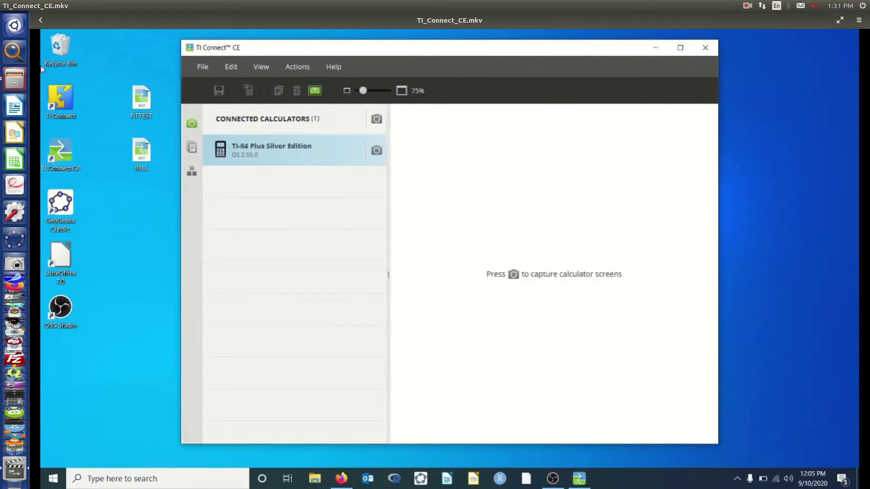
- From Calculator Explorer, send BELL.8xp and FITTEST.8xp from the Desktop to the TI-84 Plus RAM
left_click(195, 151)
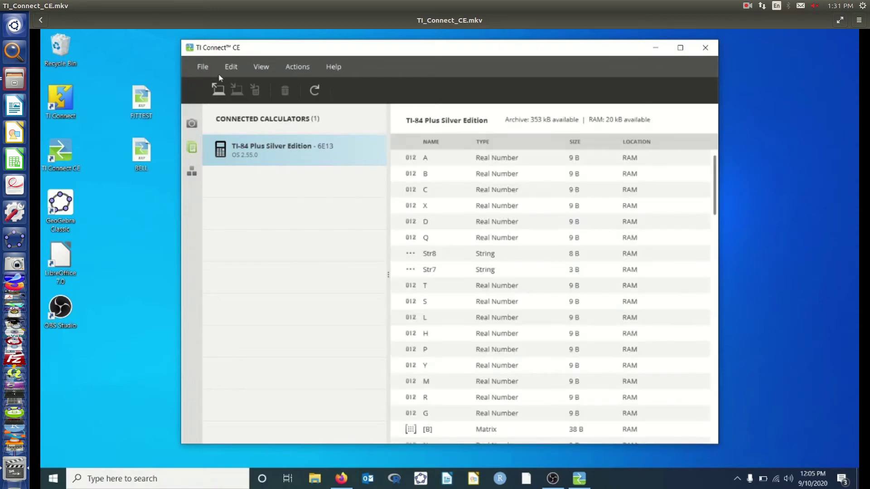
left_click(218, 87)
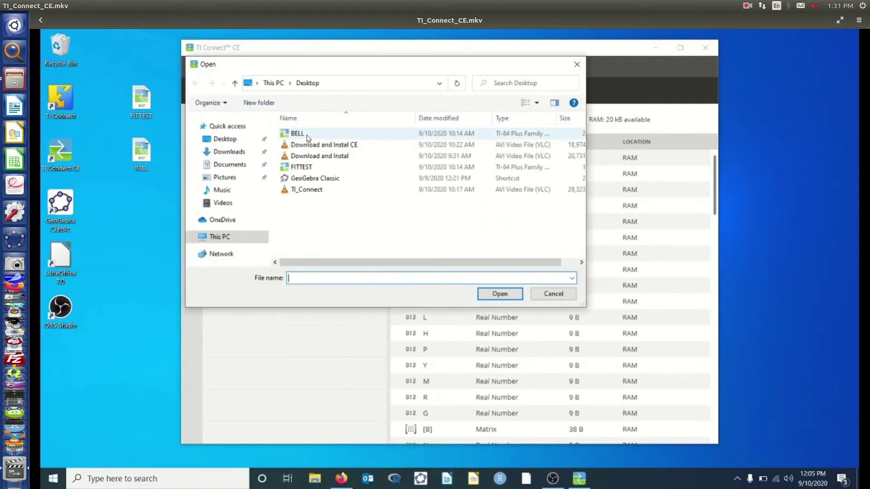
left_click(308, 137)
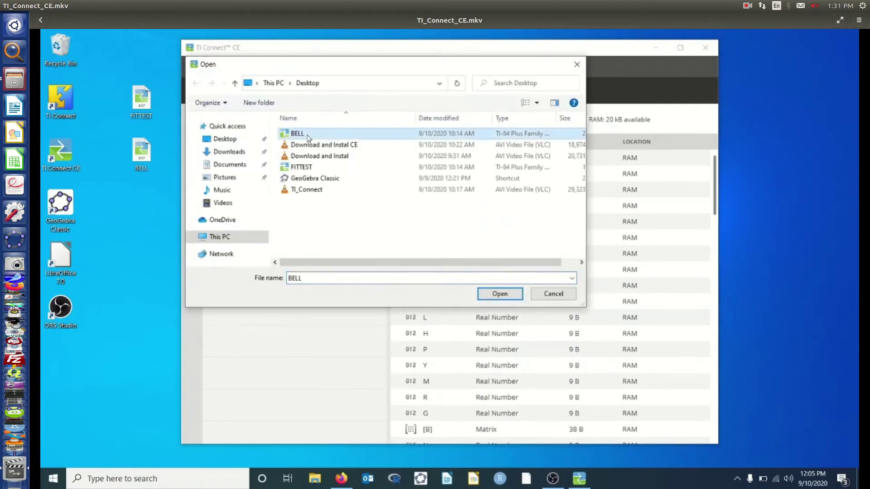
left_click(302, 168, "ctrl")
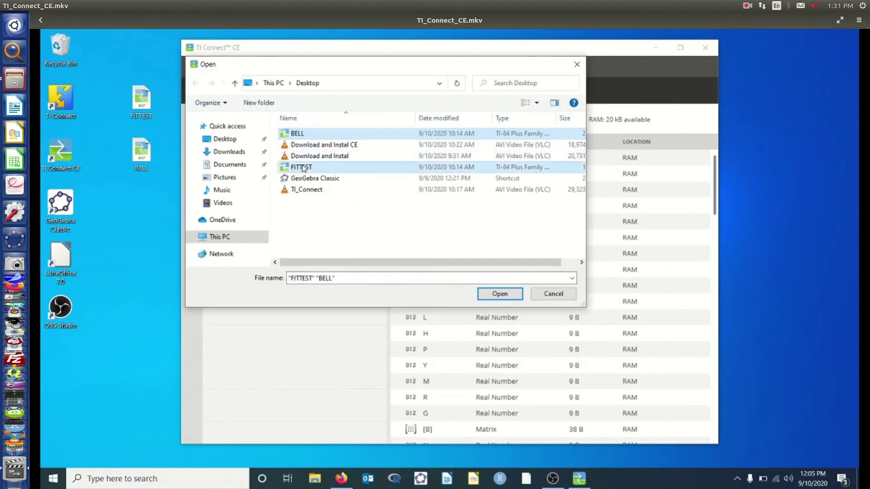
left_click(499, 294)
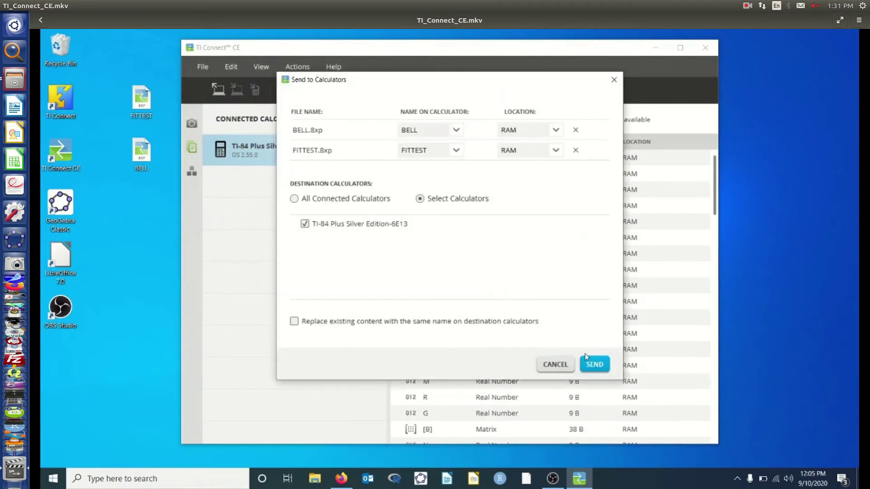
left_click(599, 366)
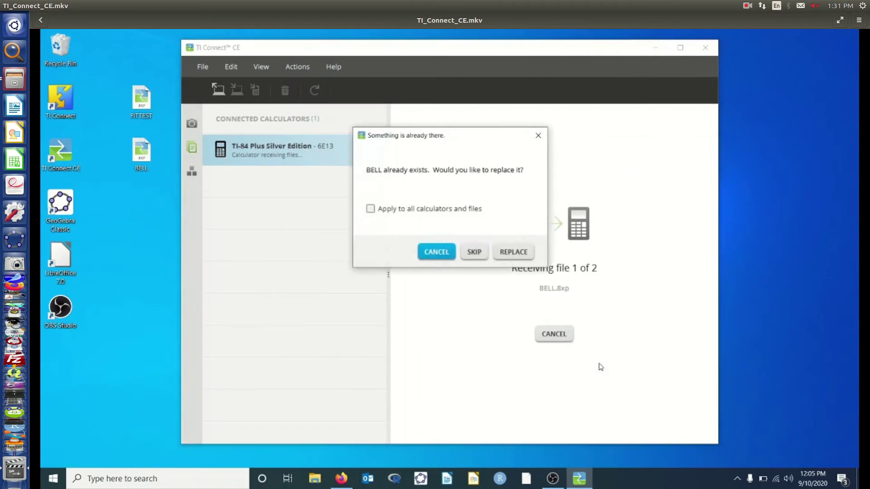
- Replace the existing BELL and FITTEST, then verify both are listed as Programs: BELL 1 kB, FITTEST 250 B
left_click(513, 254)
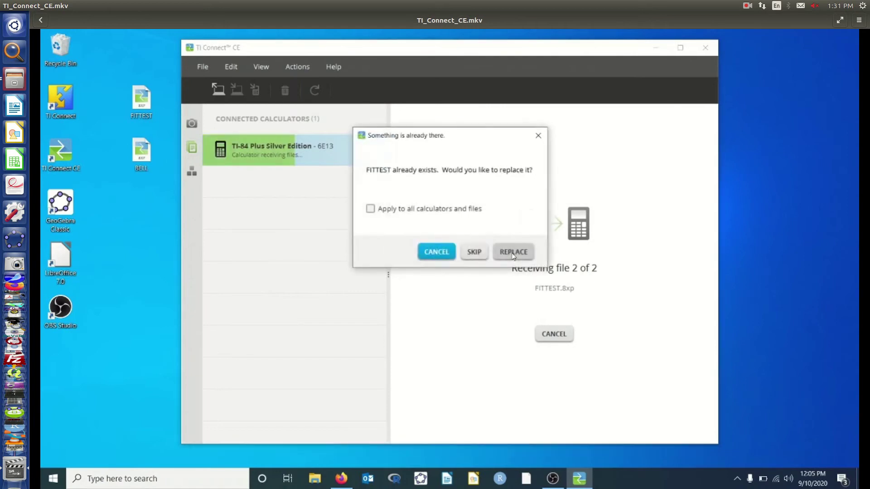
left_click(513, 256)
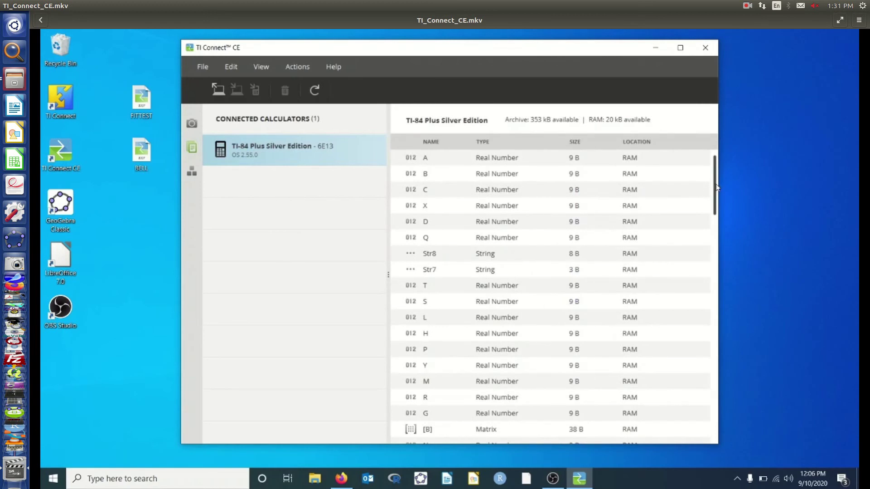
left_click_drag(715, 187, 715, 242)
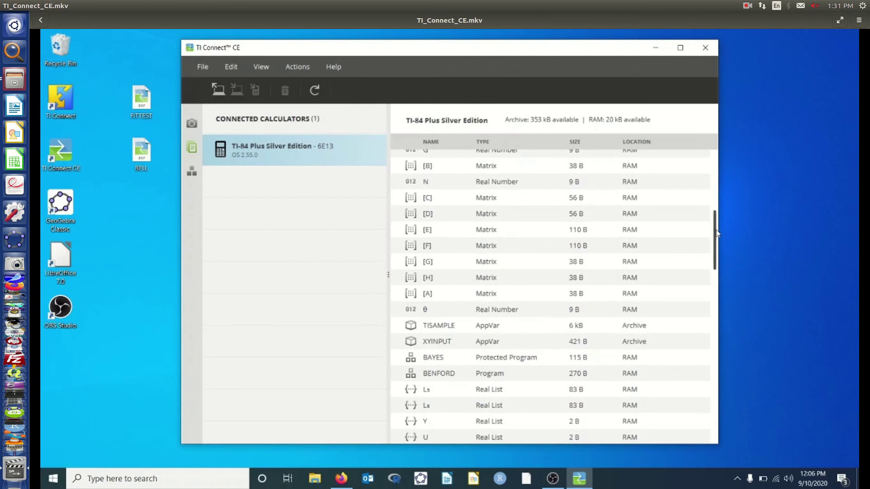
left_click_drag(716, 234, 715, 283)
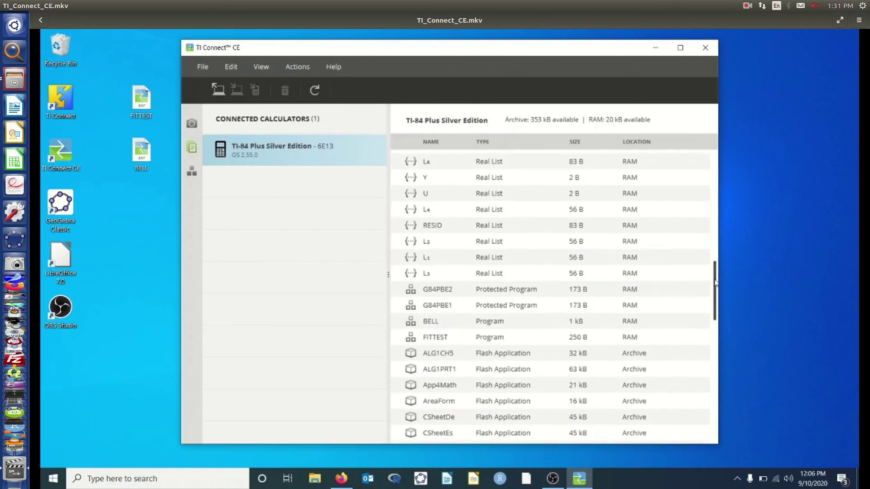
left_click(516, 319)
left_click(519, 336)
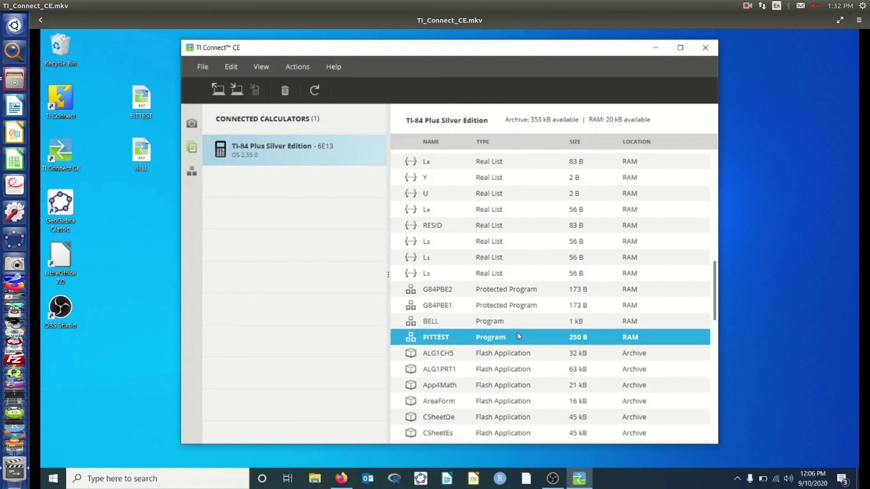